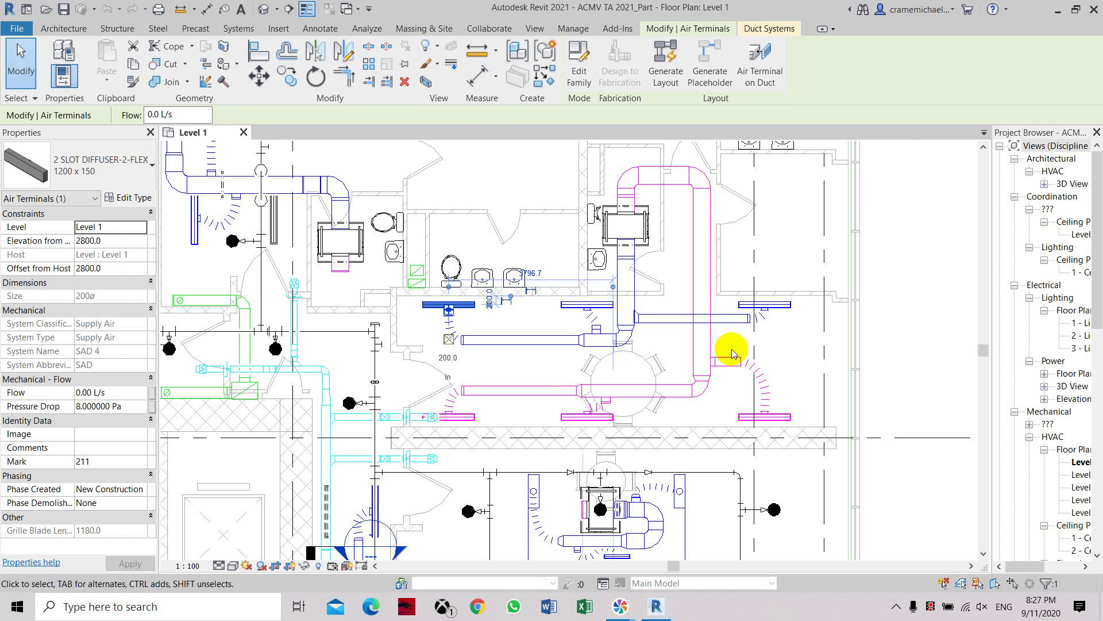
Give the left 1200 x 150 supply slot diffuser, mark 211, a 120 L/s flow and confirm it.
scroll(494, 315, up, 3)
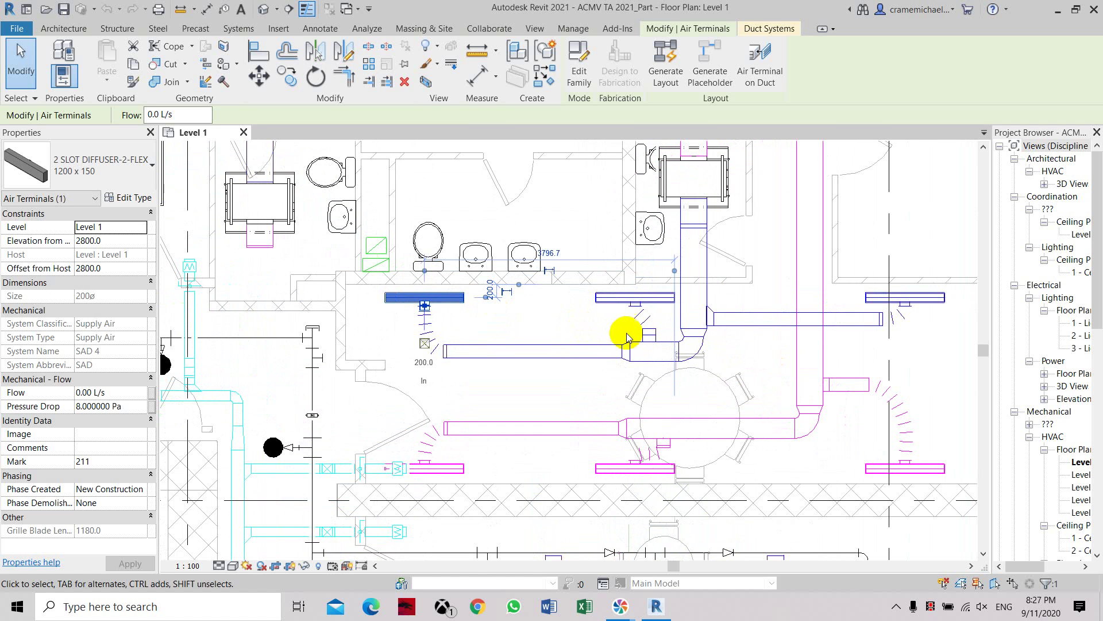
scroll(627, 327, down, 2)
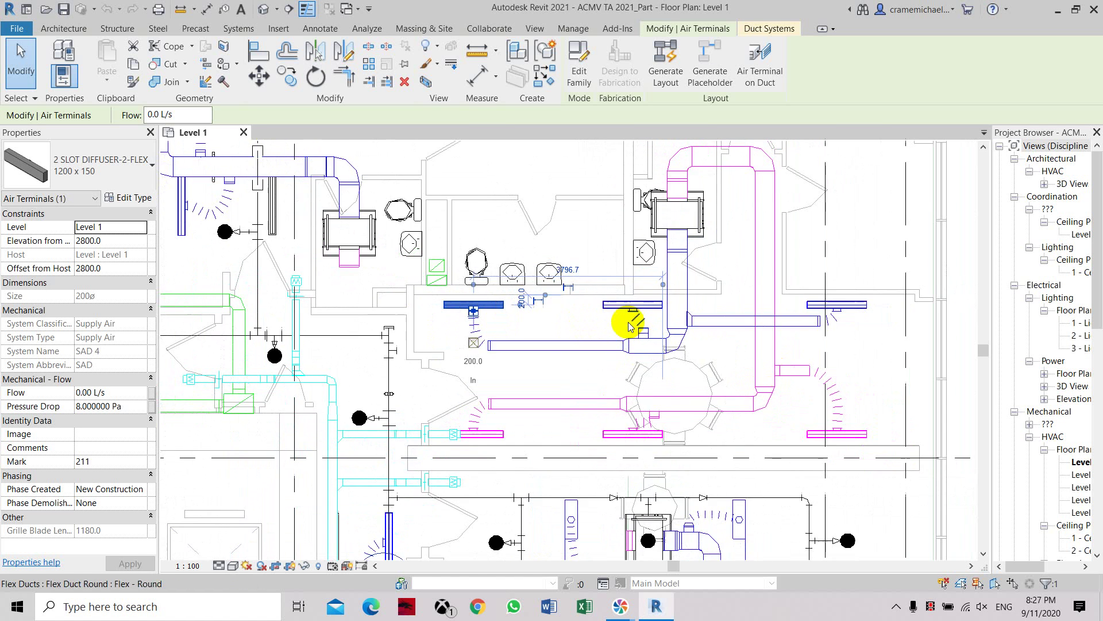
scroll(692, 316, up, 1)
middle_drag(716, 300, 672, 322)
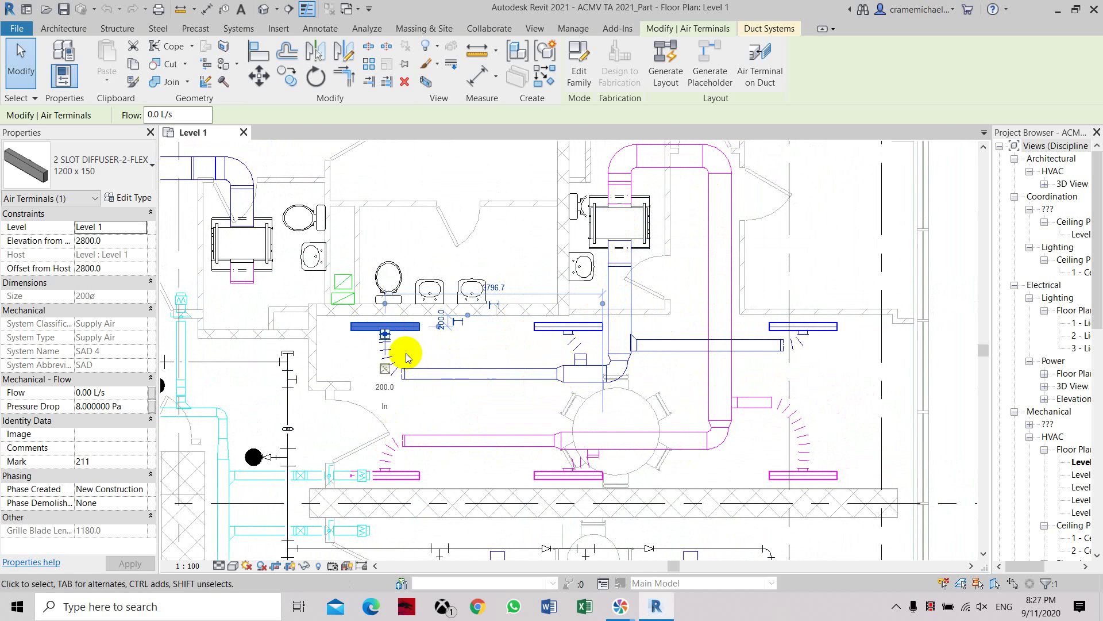
middle_drag(406, 353, 415, 280)
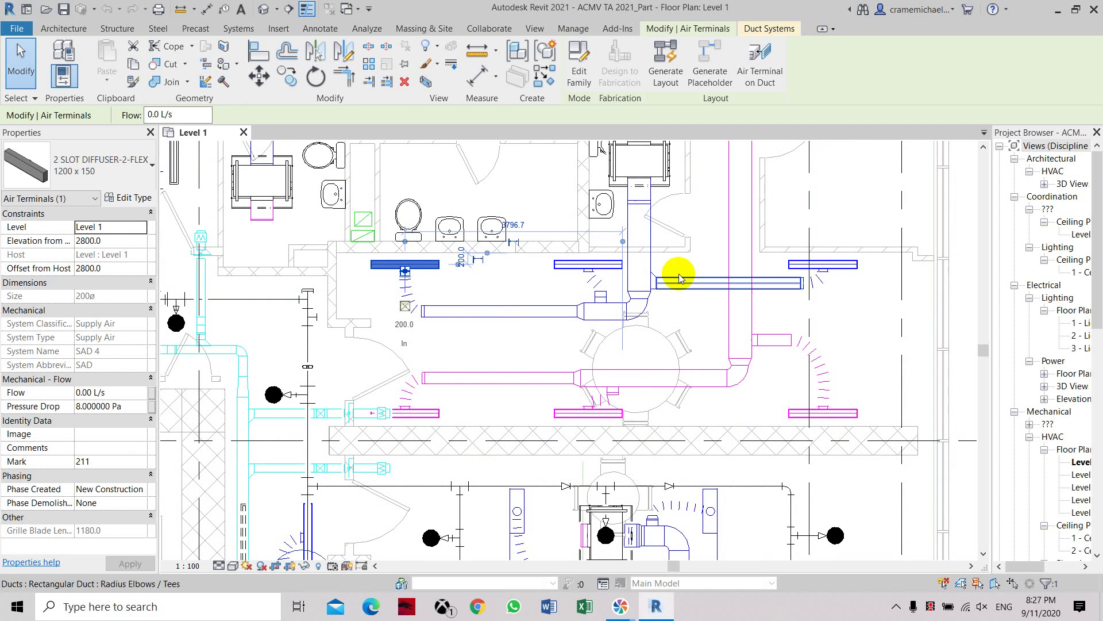
click(526, 287)
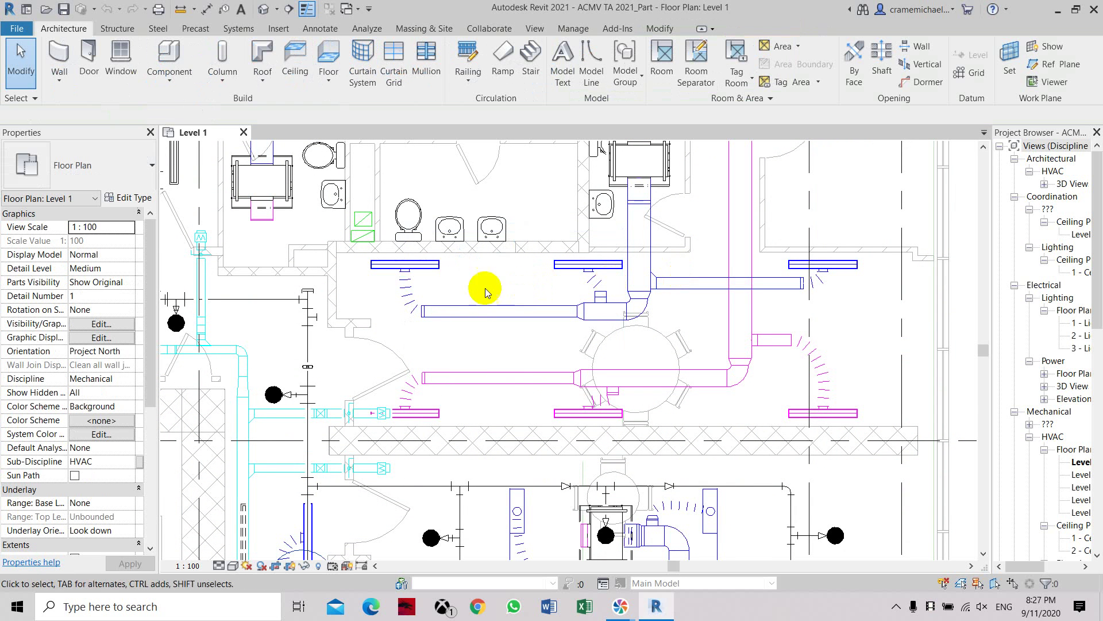
click(431, 267)
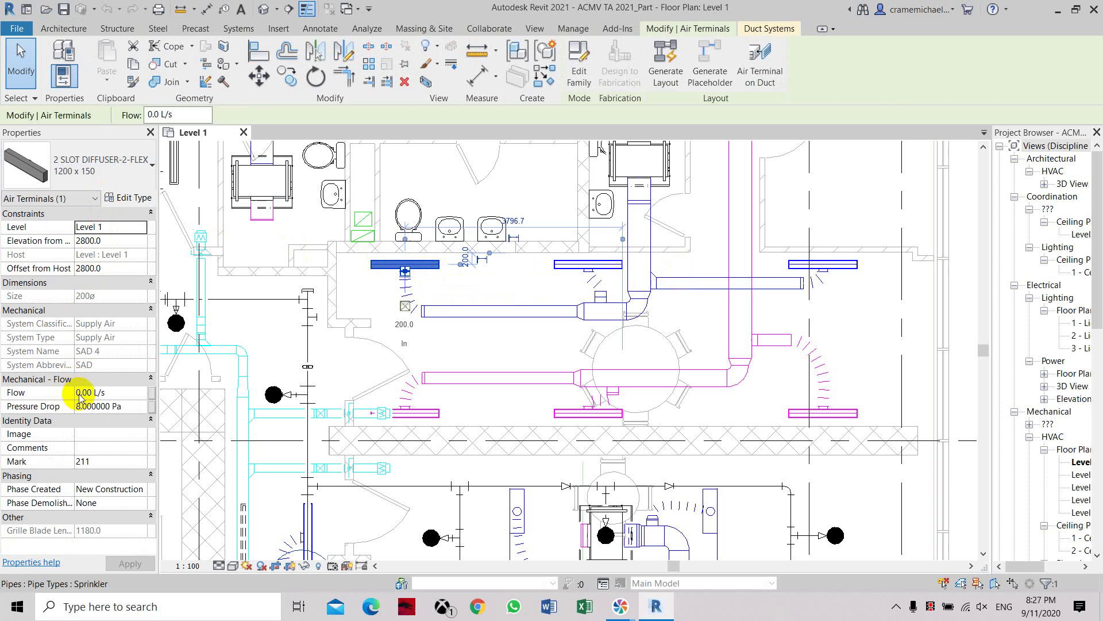
click(113, 395)
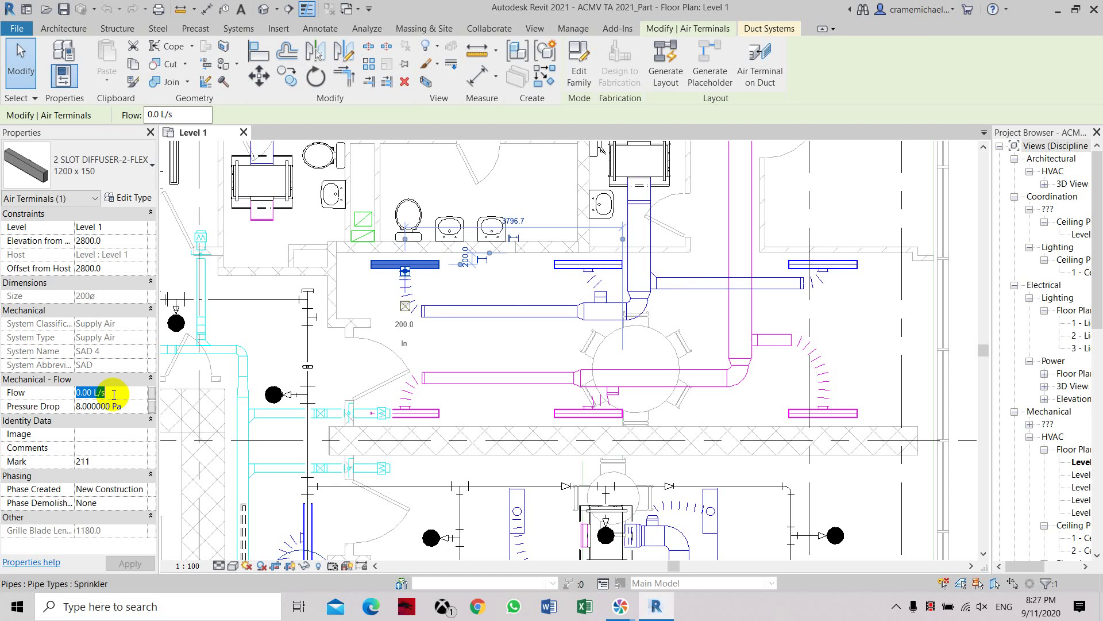
text(120)
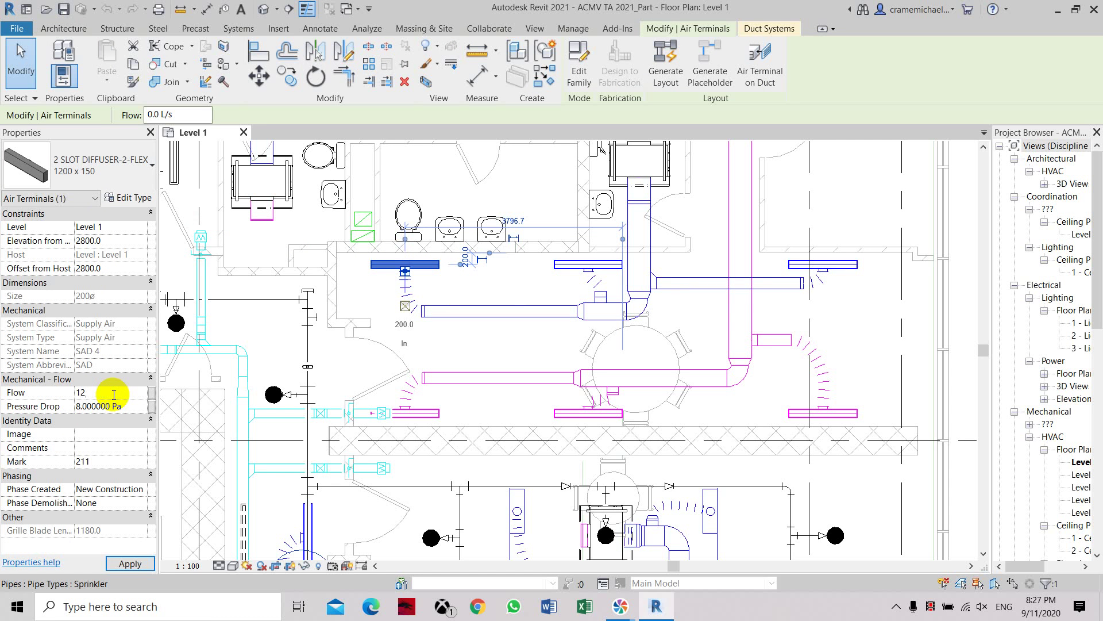
click(128, 563)
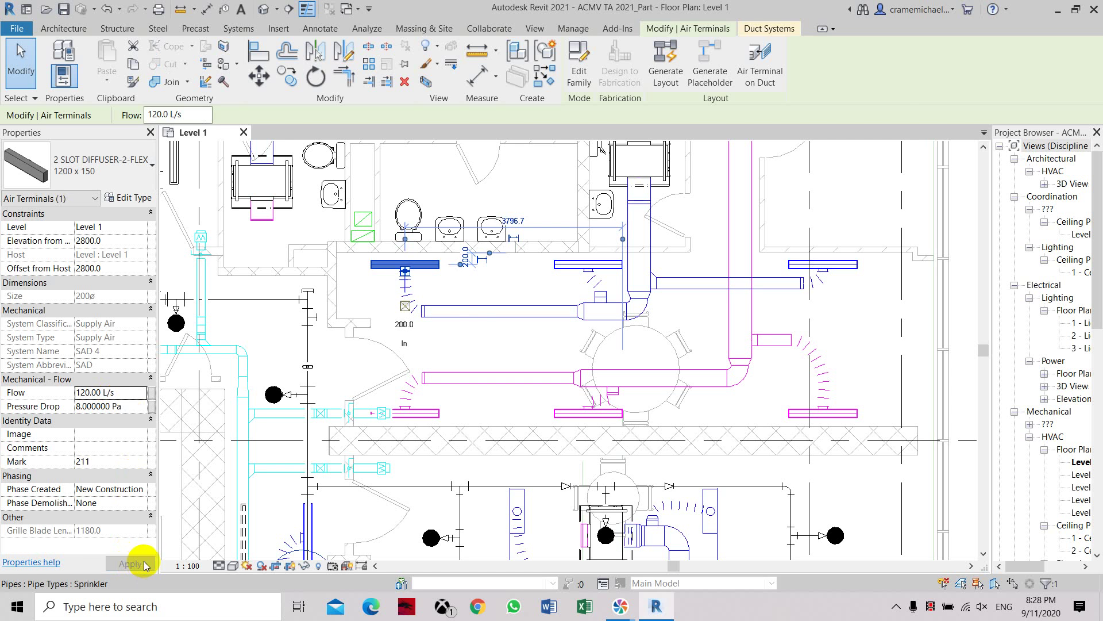
click(459, 330)
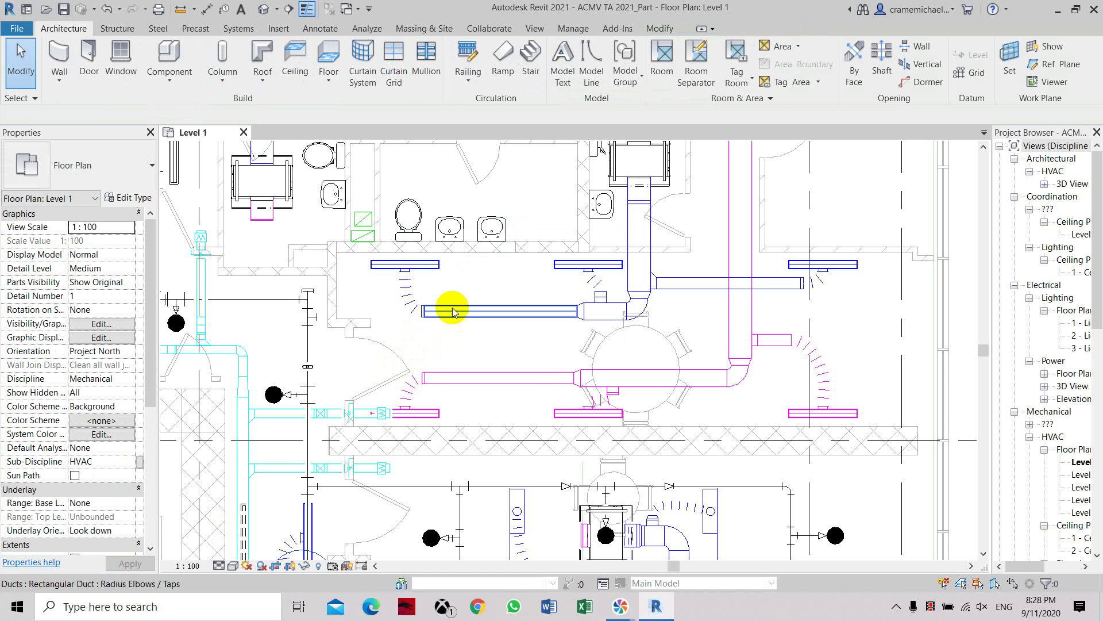
click(435, 269)
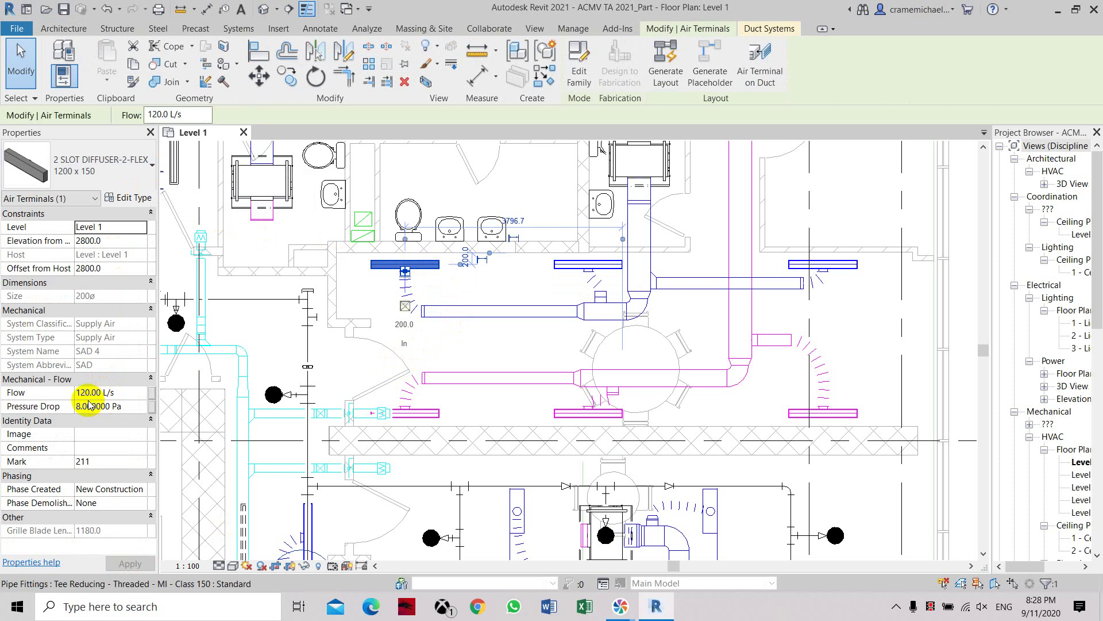
Replace the middle supply slot diffuser's 0.00 flow with 120 L/s and reselect it to verify.
click(531, 276)
scroll(531, 276, up, 1)
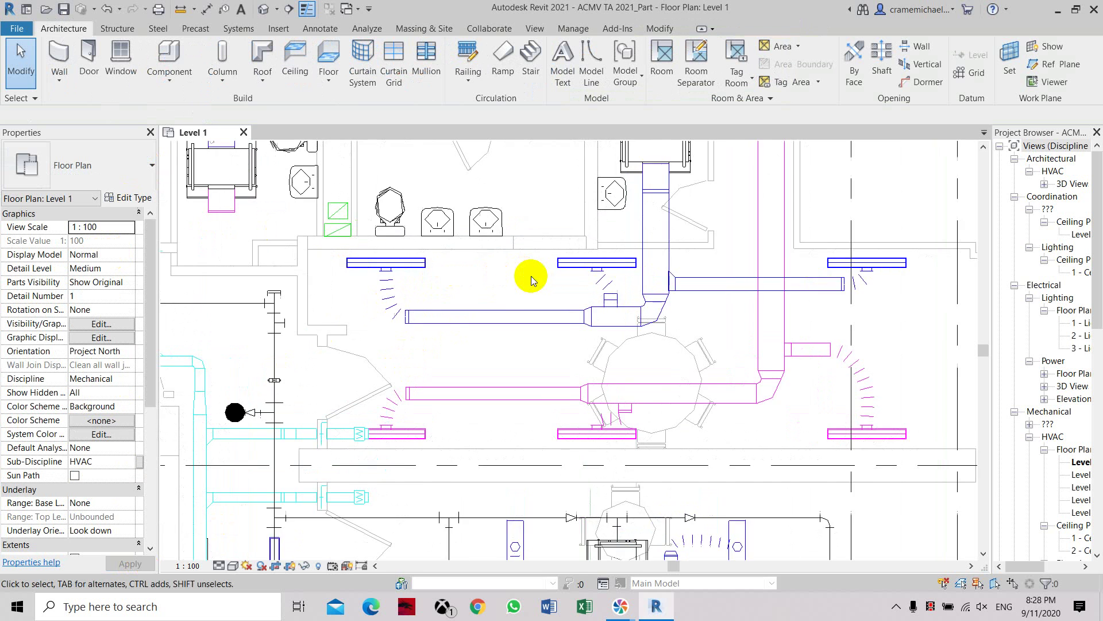
middle_drag(531, 275, 477, 318)
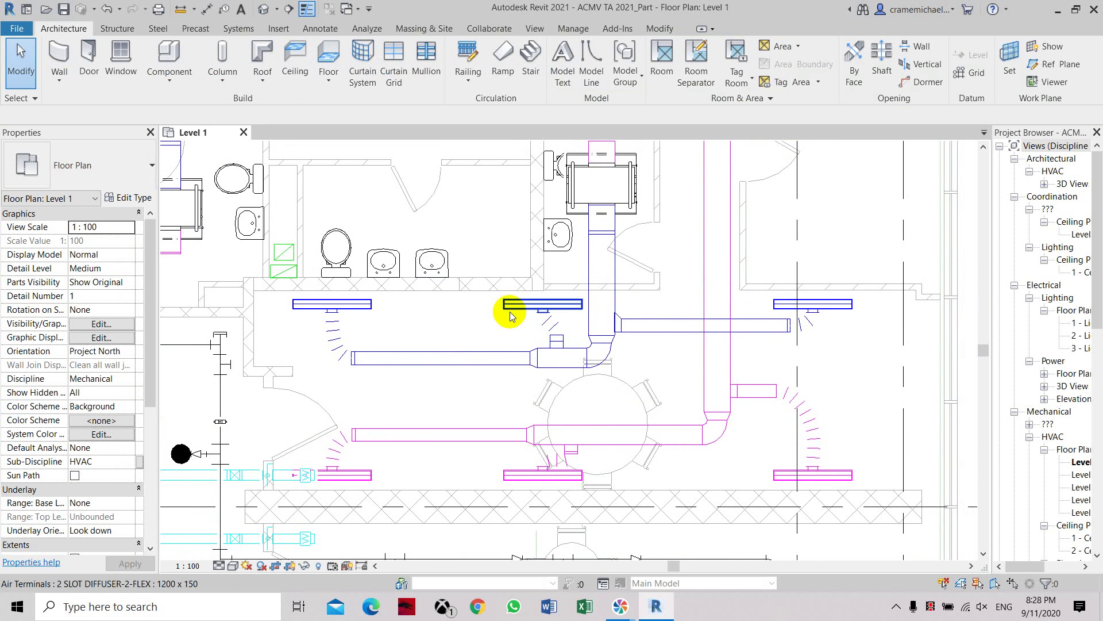
click(510, 312)
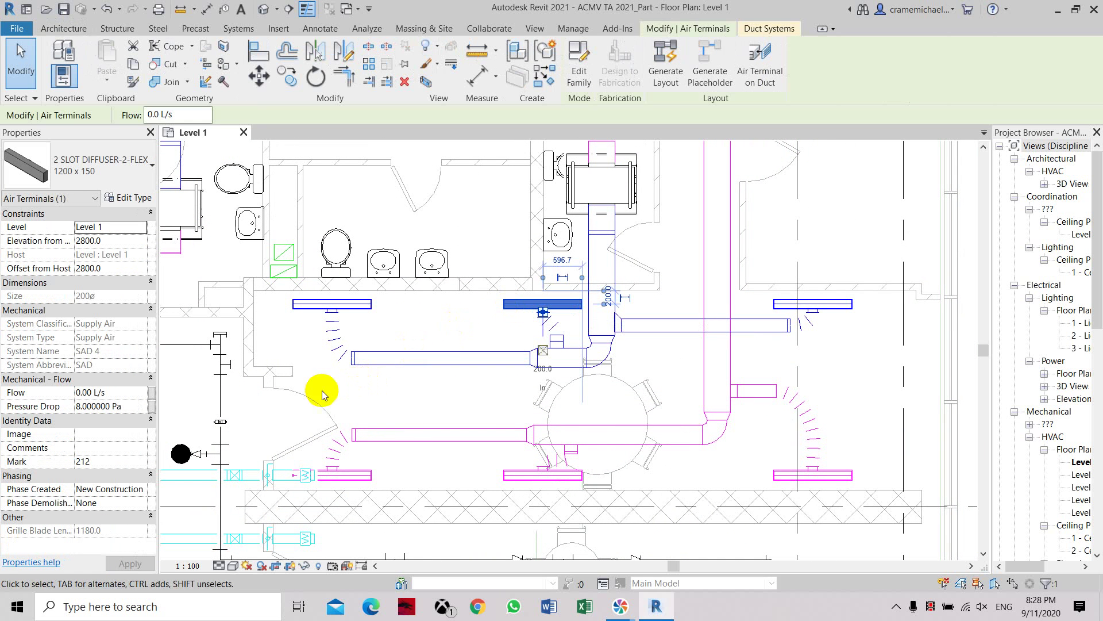
click(112, 393)
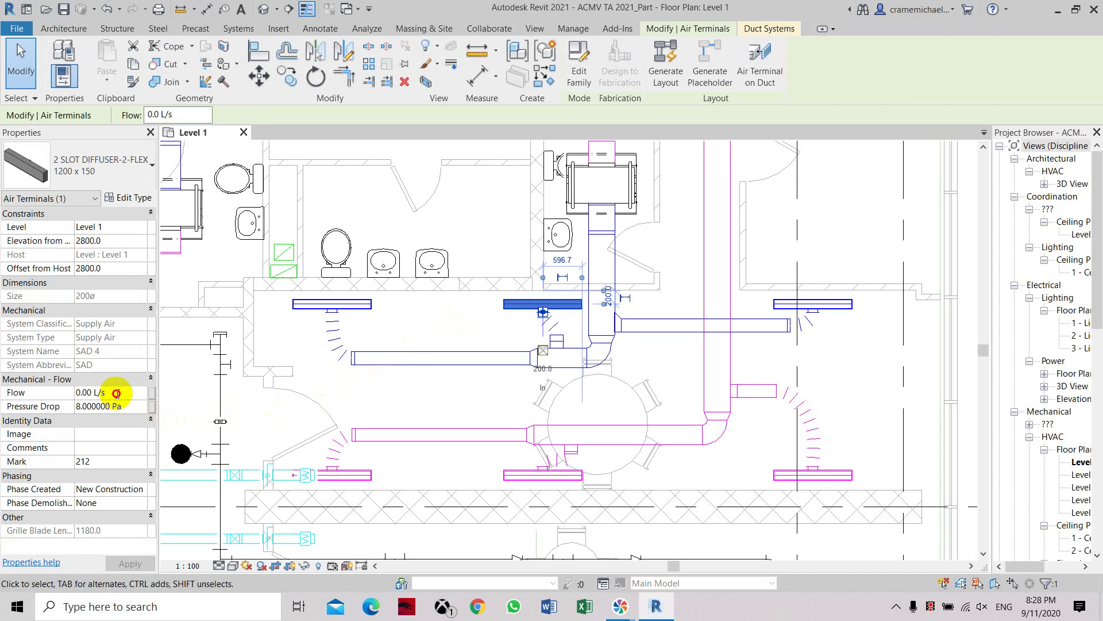
drag(116, 393, 75, 393)
text(120)
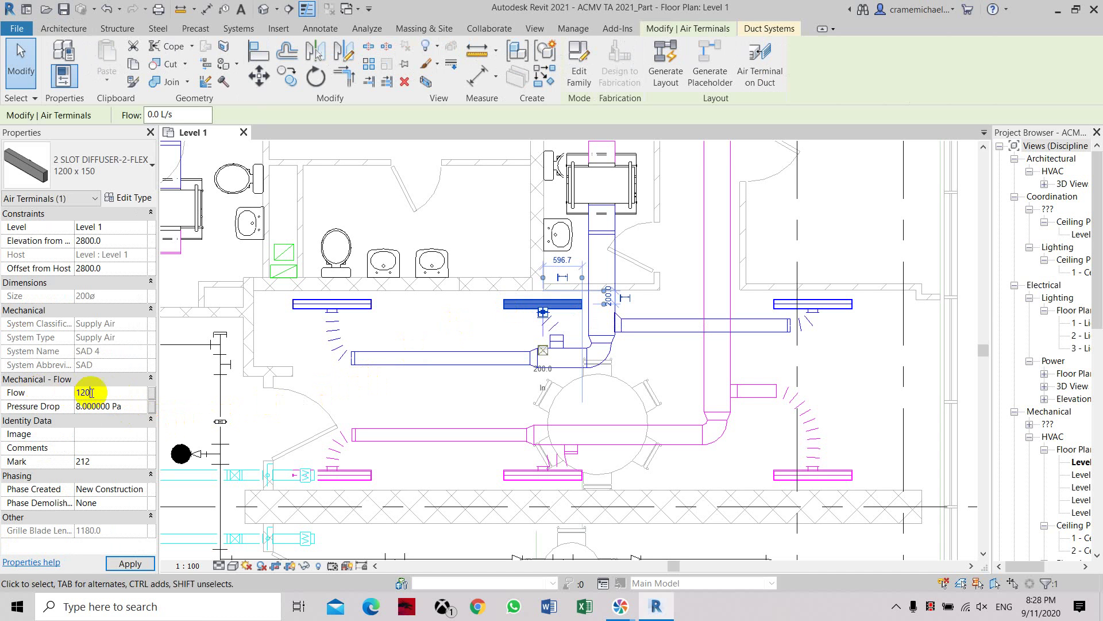
key(Return)
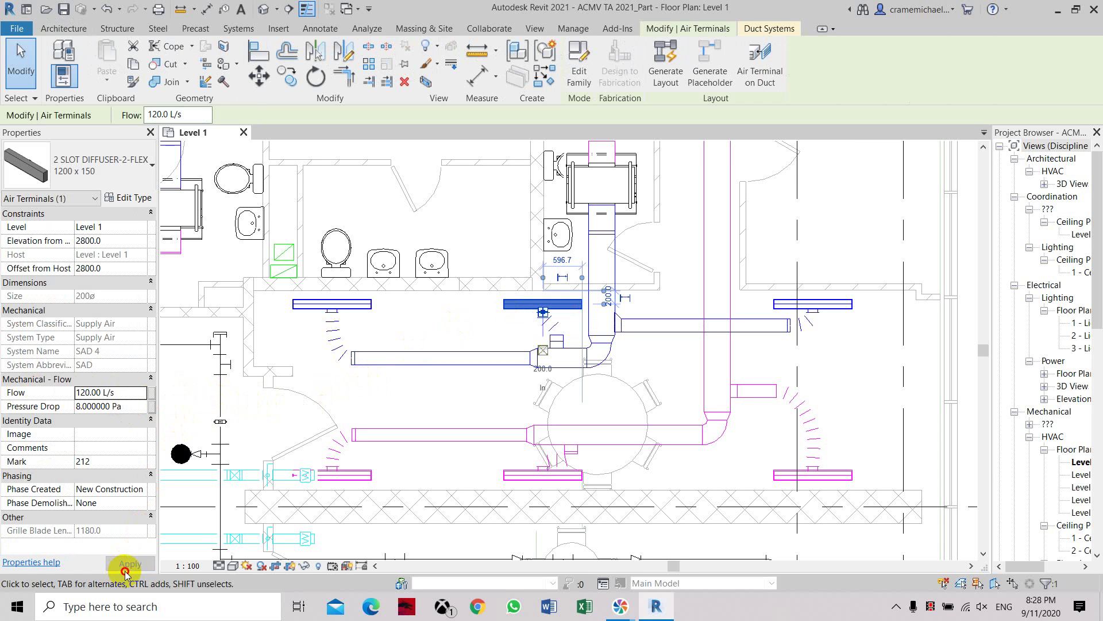
click(476, 319)
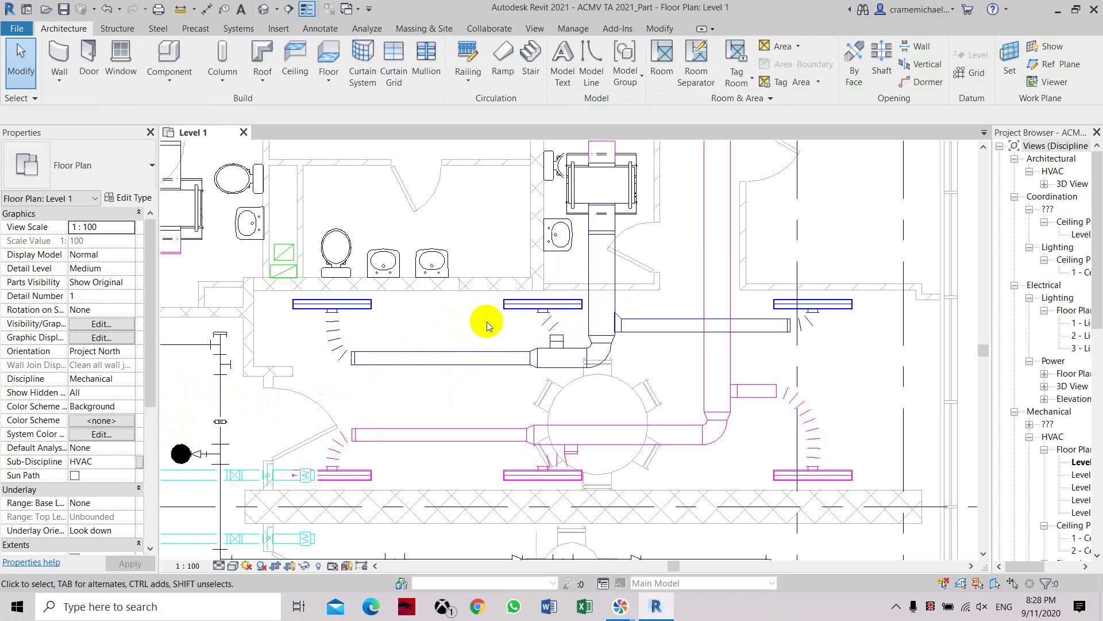
click(514, 309)
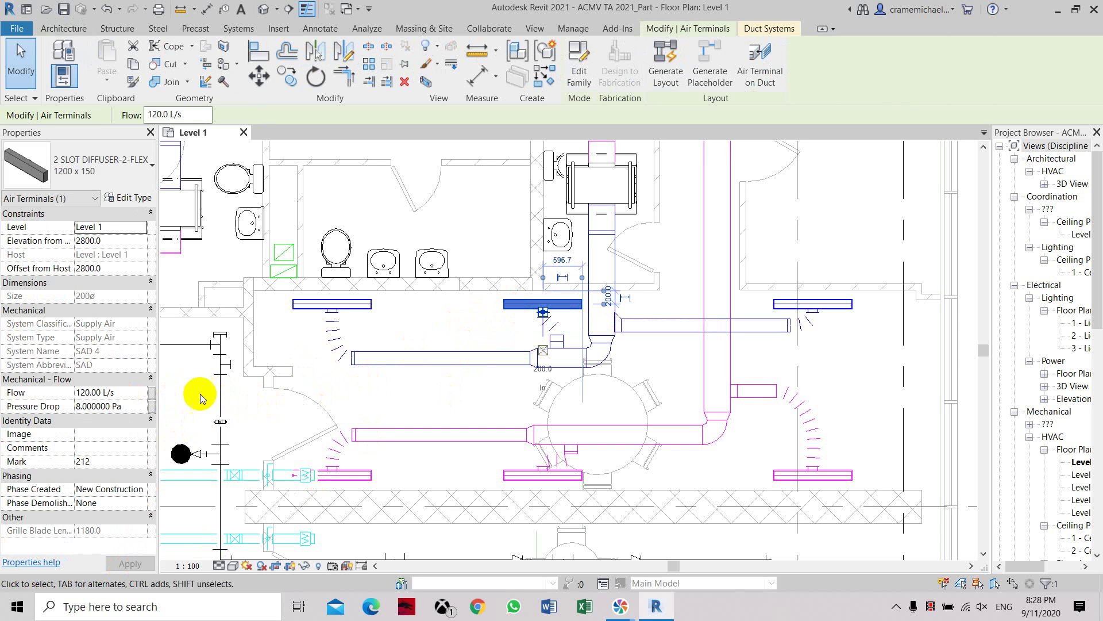
Cancel a Match Type Properties attempt, then check diffuser mark 213 shows 120.00 L/s flow.
click(431, 401)
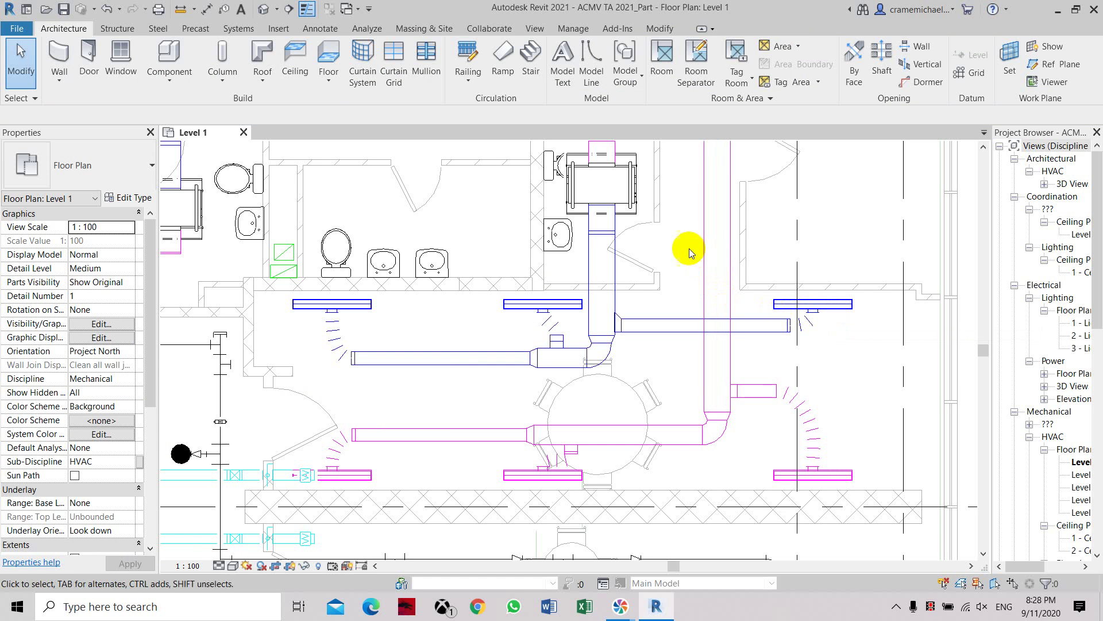
click(660, 29)
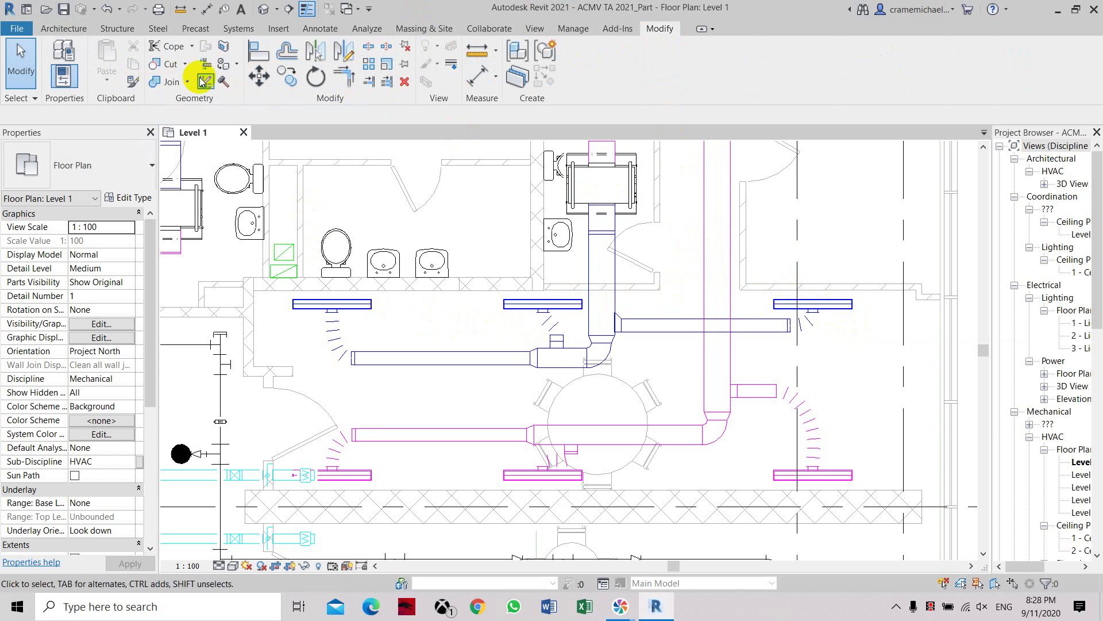
click(132, 82)
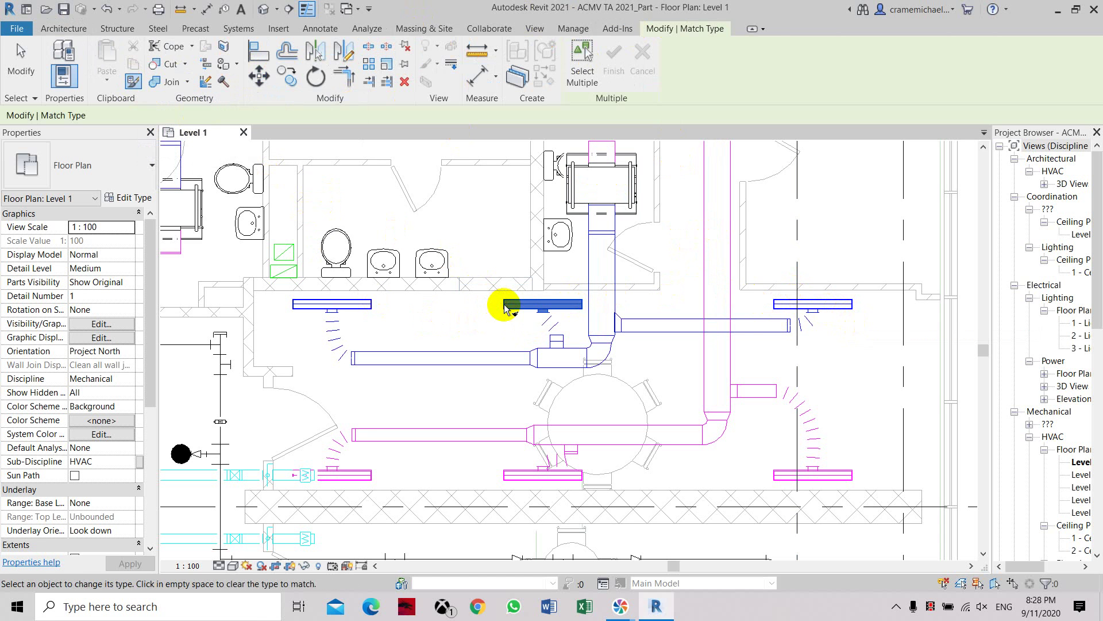
click(785, 311)
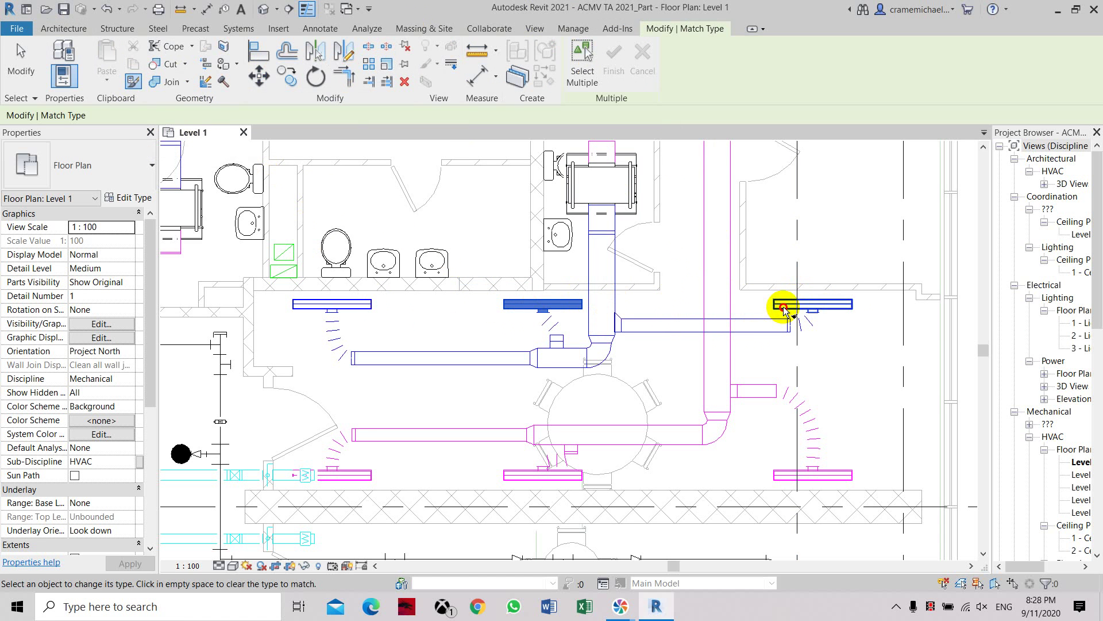
click(846, 375)
key(Escape)
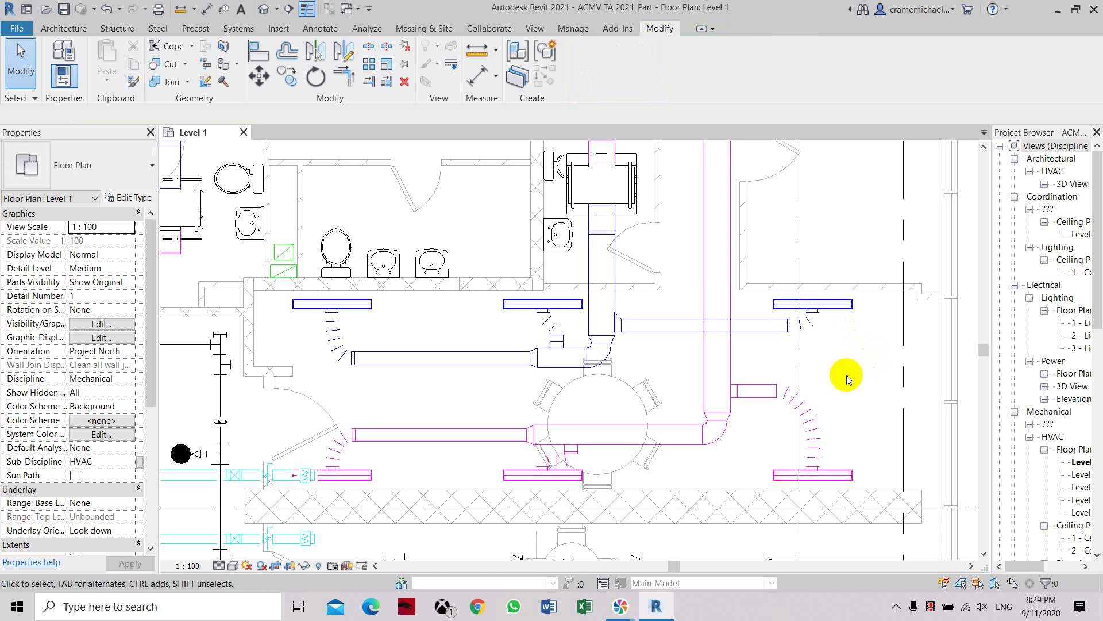
click(839, 313)
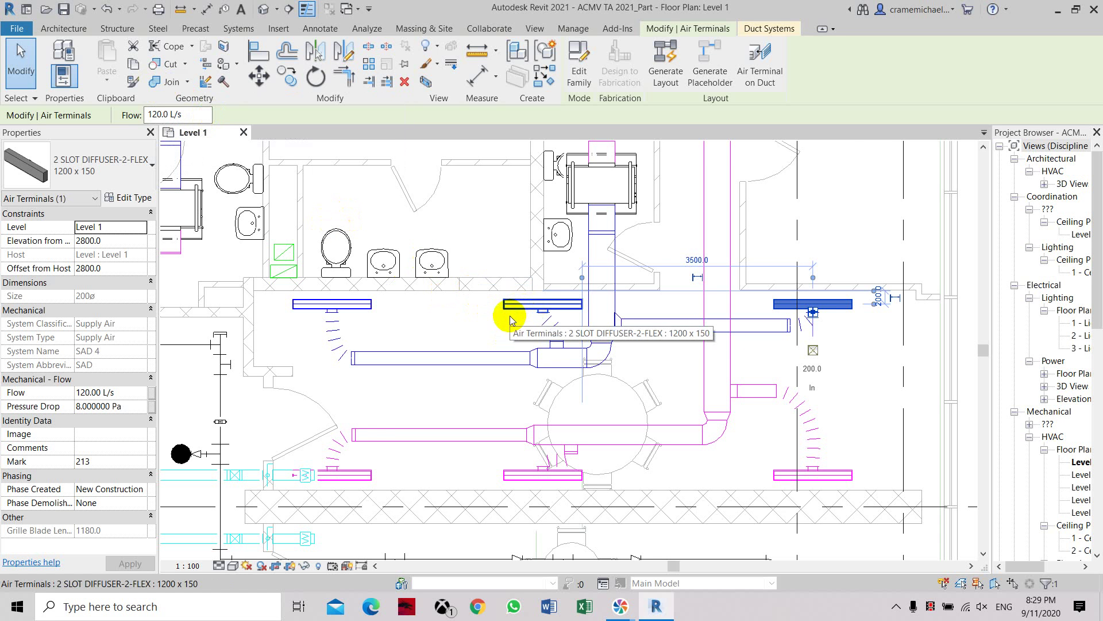
scroll(511, 315, down, 1)
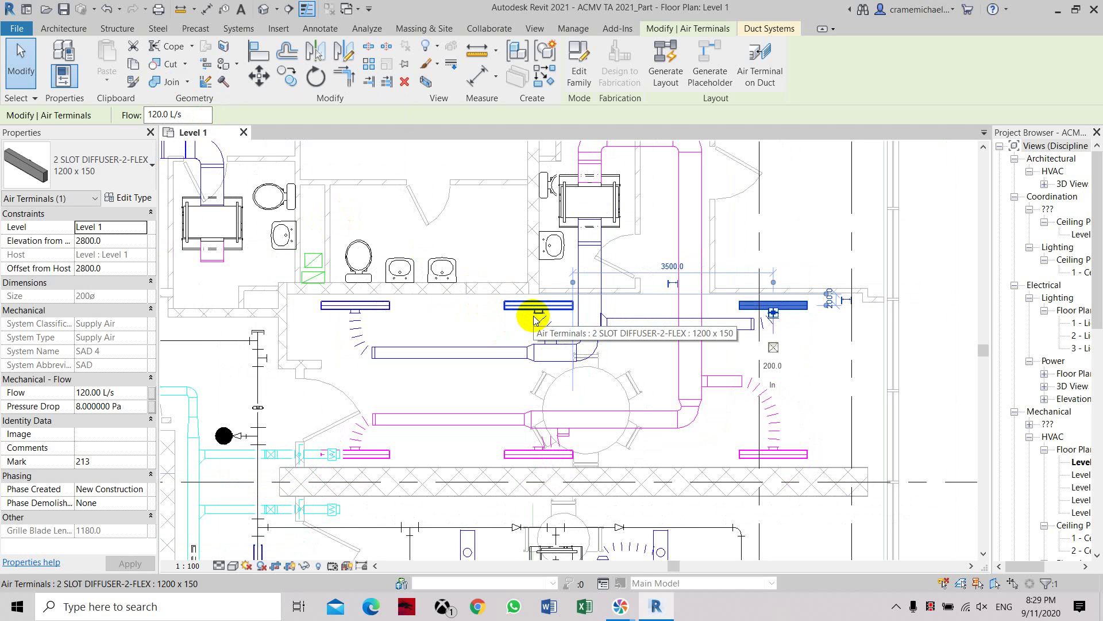
Set the bottom-left return slot diffuser, mark 218 on RAD 5, to 120 L/s flow.
scroll(456, 387, up, 1)
middle_drag(456, 386, 458, 322)
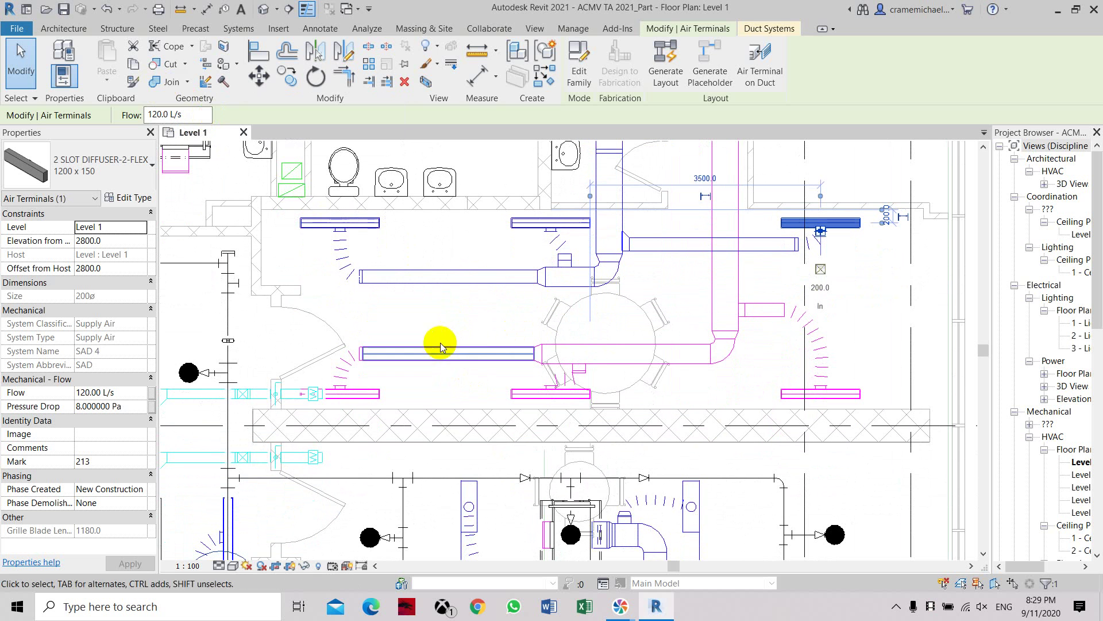
click(376, 394)
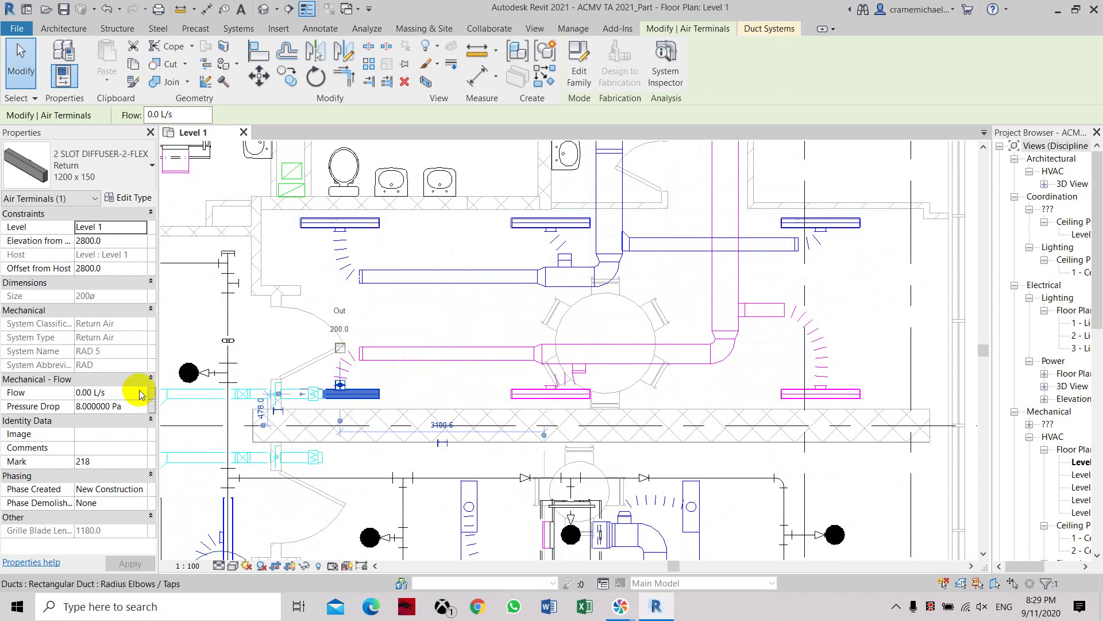
click(116, 393)
text(120)
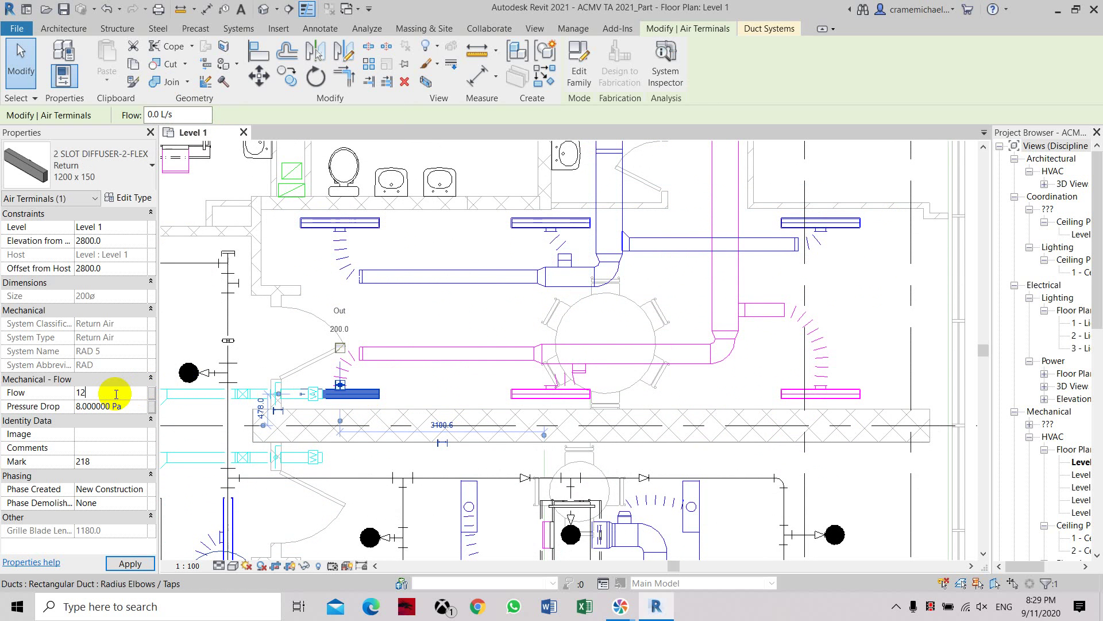
click(147, 566)
click(415, 379)
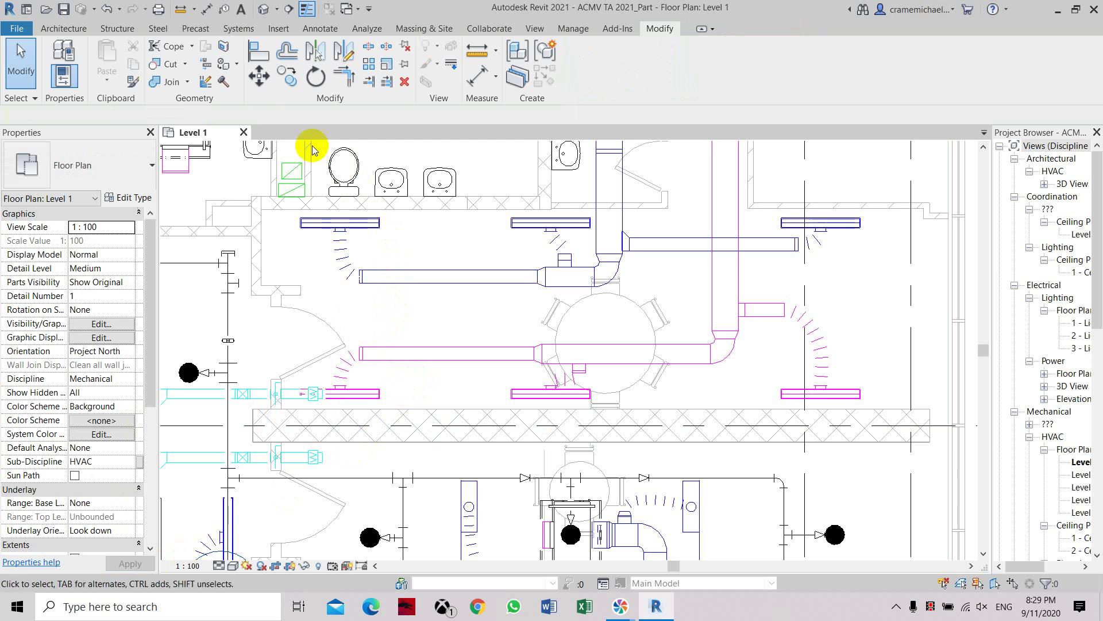
Match the middle return diffuser's type properties to the left return diffuser.
click(134, 82)
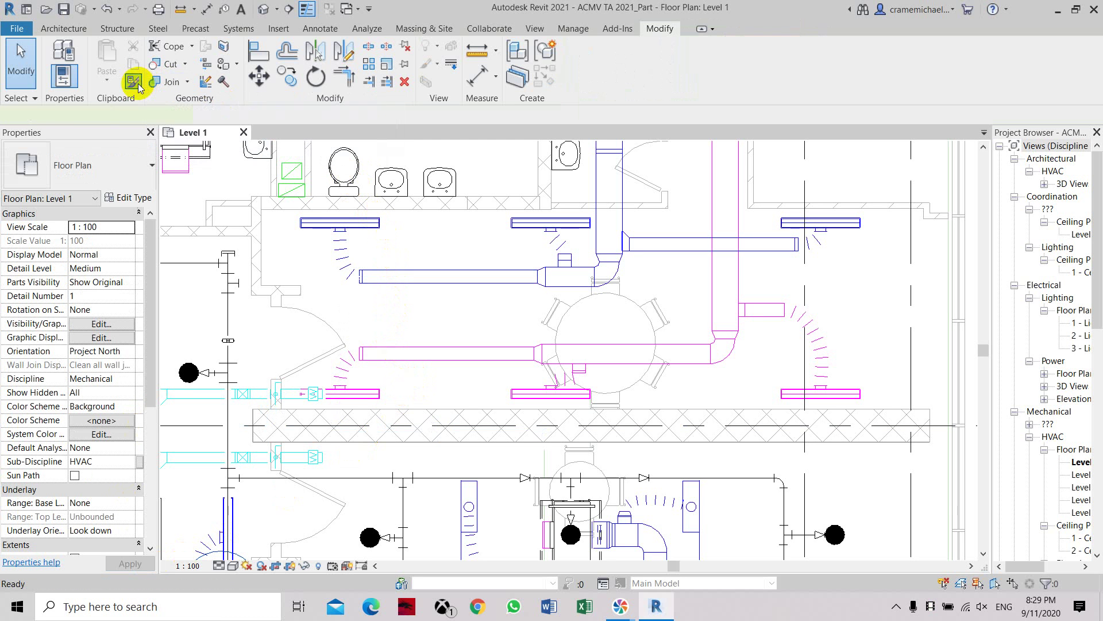
click(357, 395)
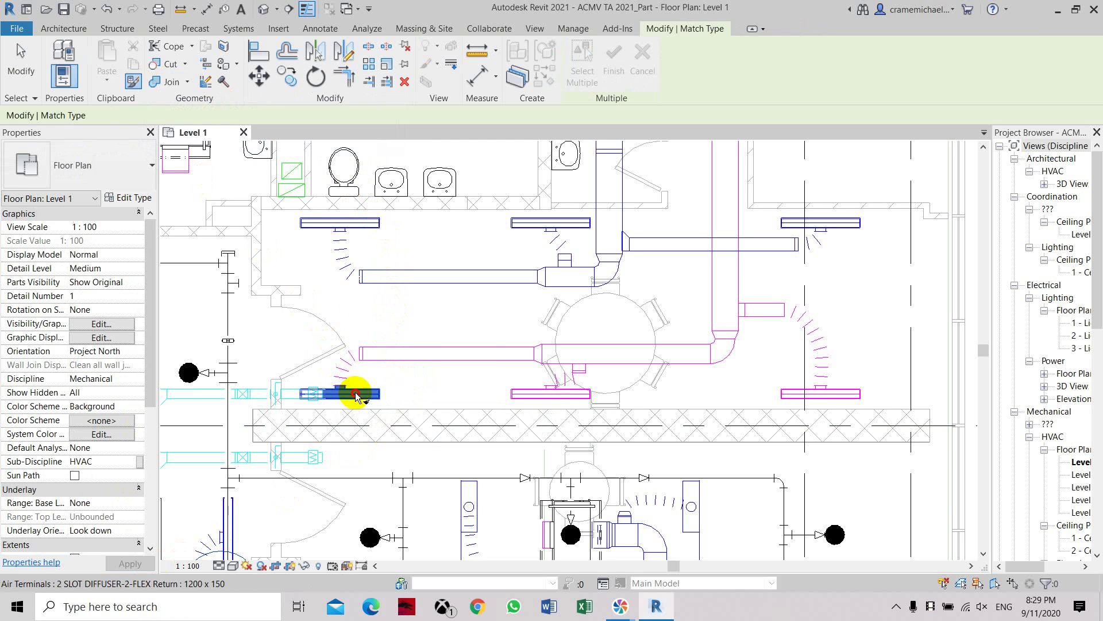
click(530, 397)
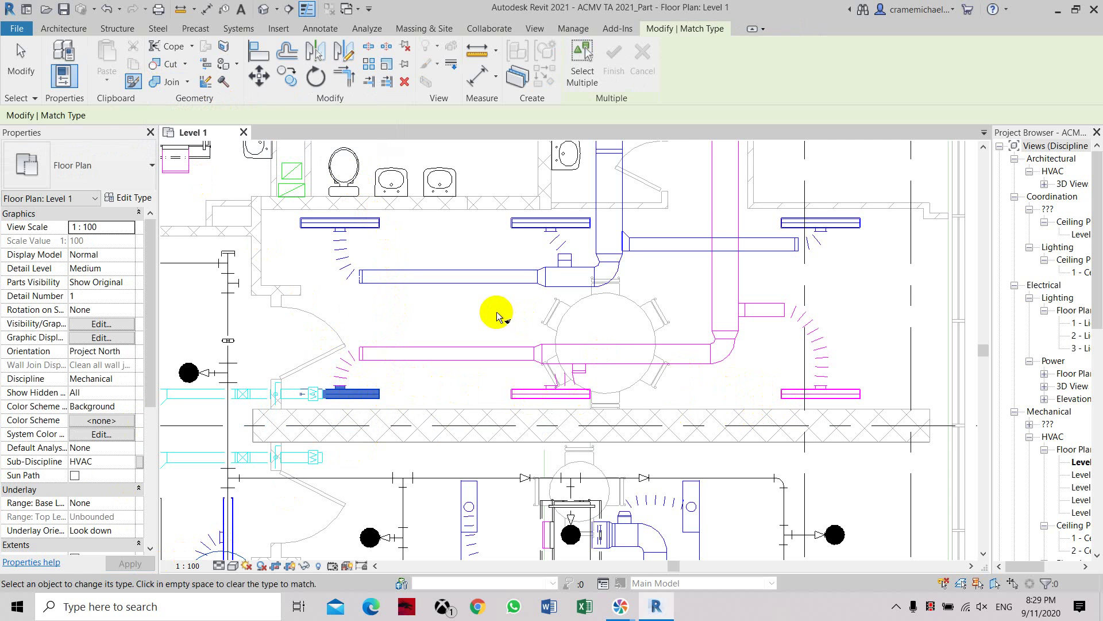
key(Escape)
key(Escape)
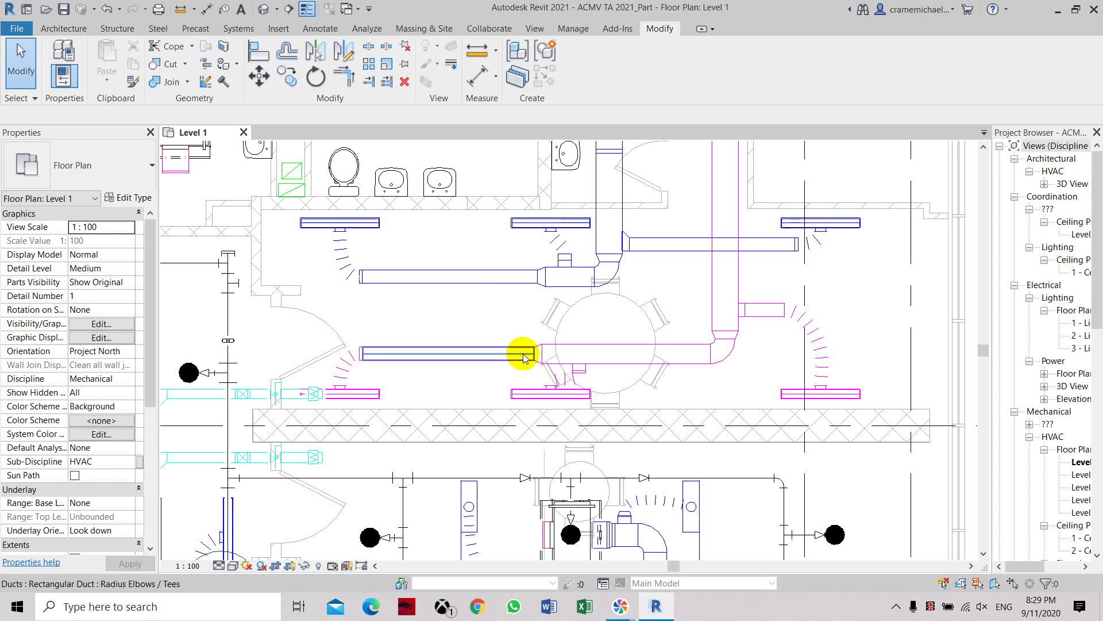
Check that return diffusers mark 219 and mark 220 each show 120.00 L/s flow.
click(525, 392)
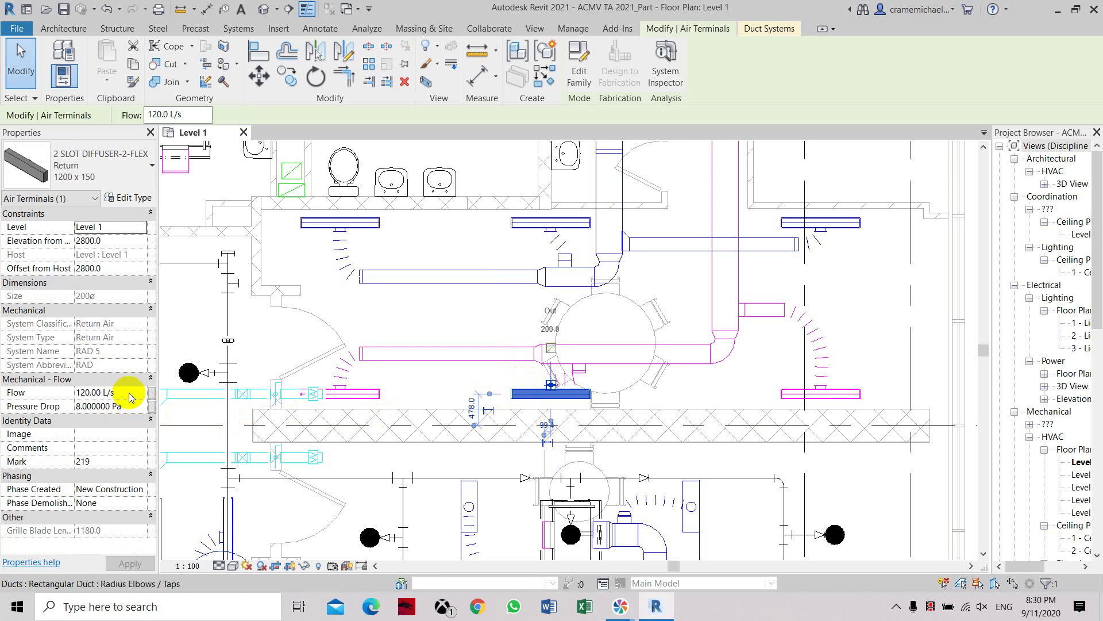
click(788, 394)
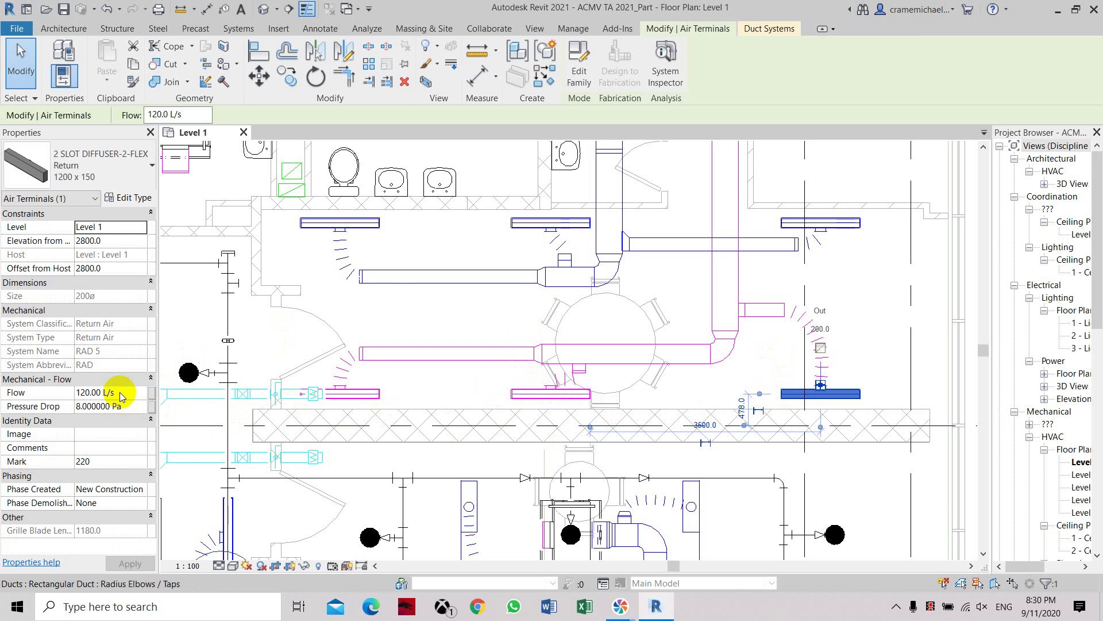
scroll(394, 291, down, 2)
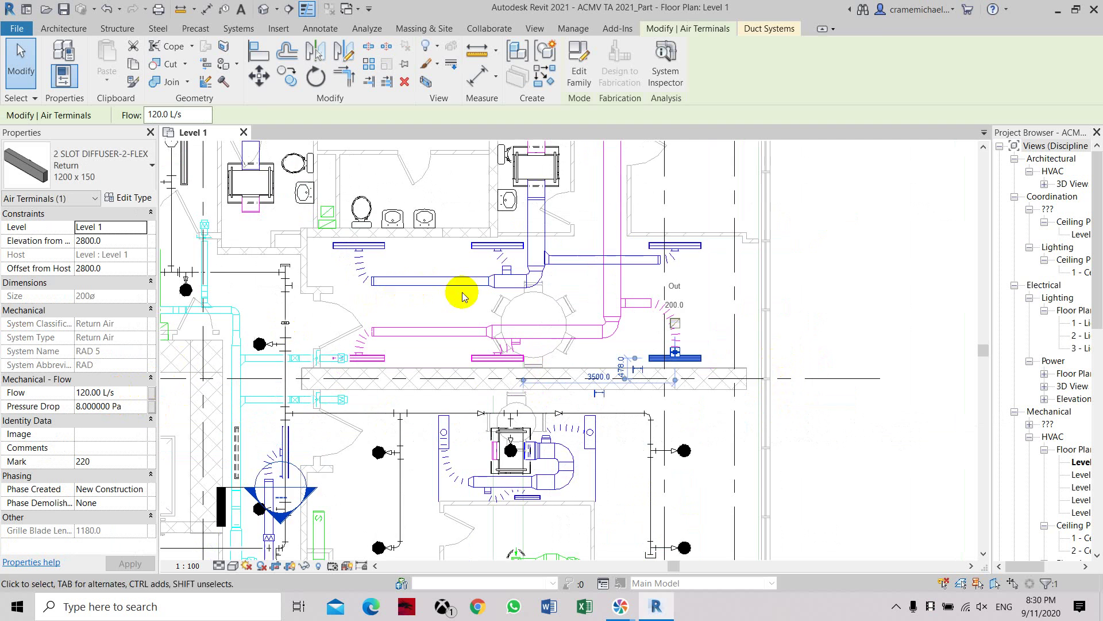
middle_drag(460, 291, 451, 358)
scroll(443, 348, up, 2)
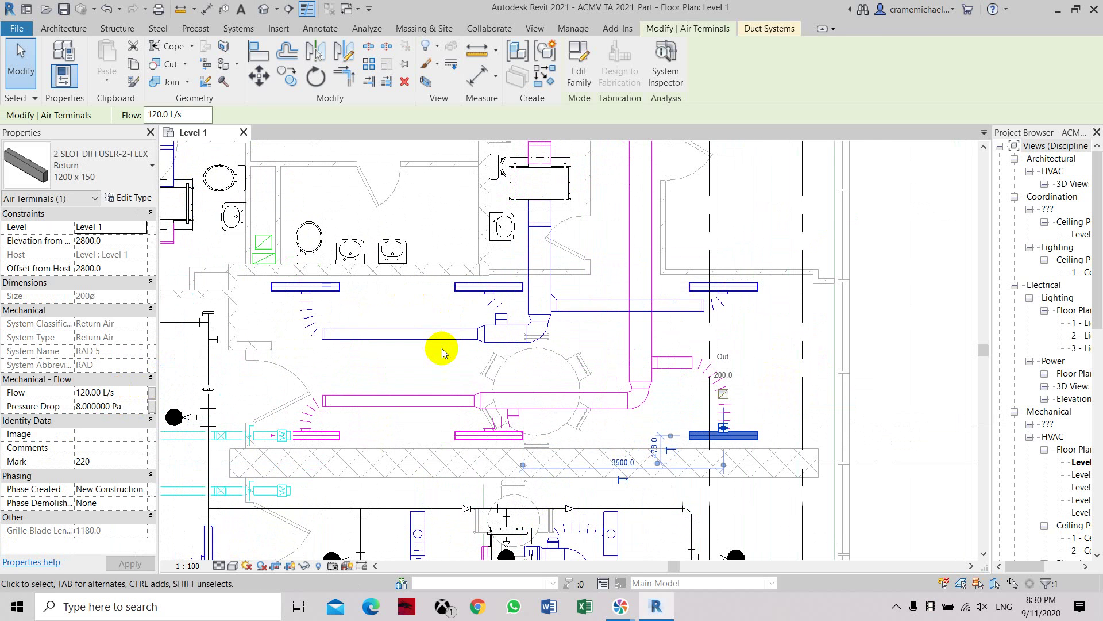